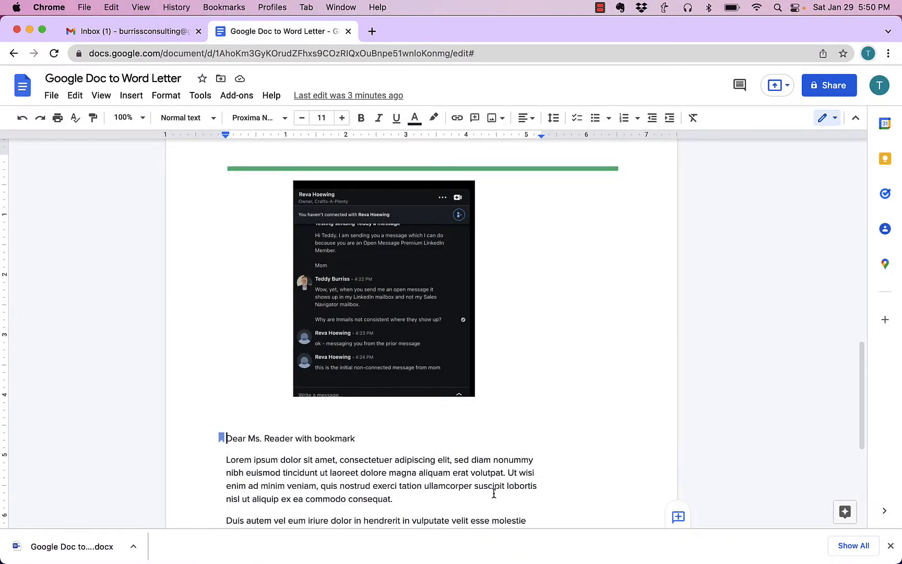
Step: Check the table of contents links and the heading styles of the name and "Test Tables" headings in the Google Docs letter
{"action": "scroll", "coordinate": [467, 431], "scroll_direction": "up", "scroll_amount": 15}
{"action": "scroll", "coordinate": [467, 431], "scroll_direction": "up", "scroll_amount": 3}
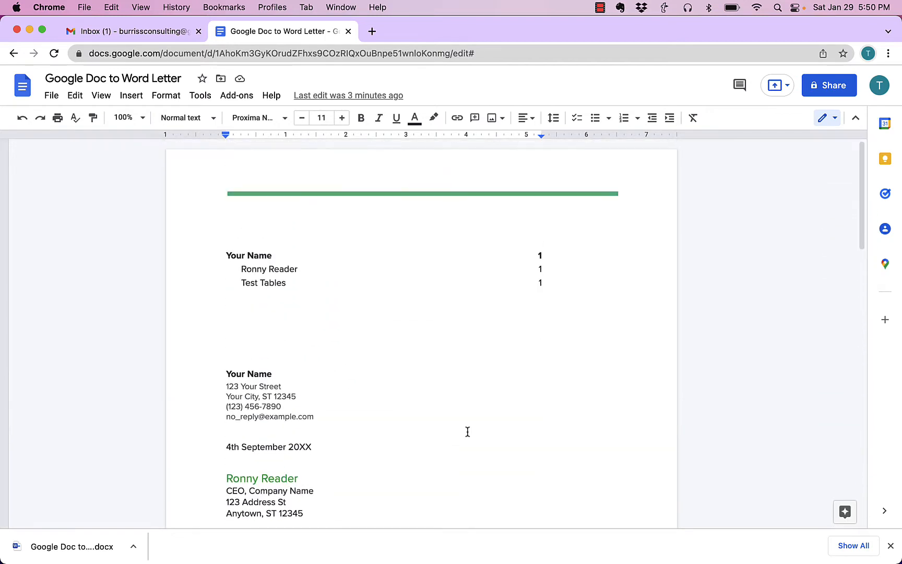
{"action": "left_click", "coordinate": [261, 269]}
{"action": "scroll", "coordinate": [333, 355], "scroll_direction": "down", "scroll_amount": 3}
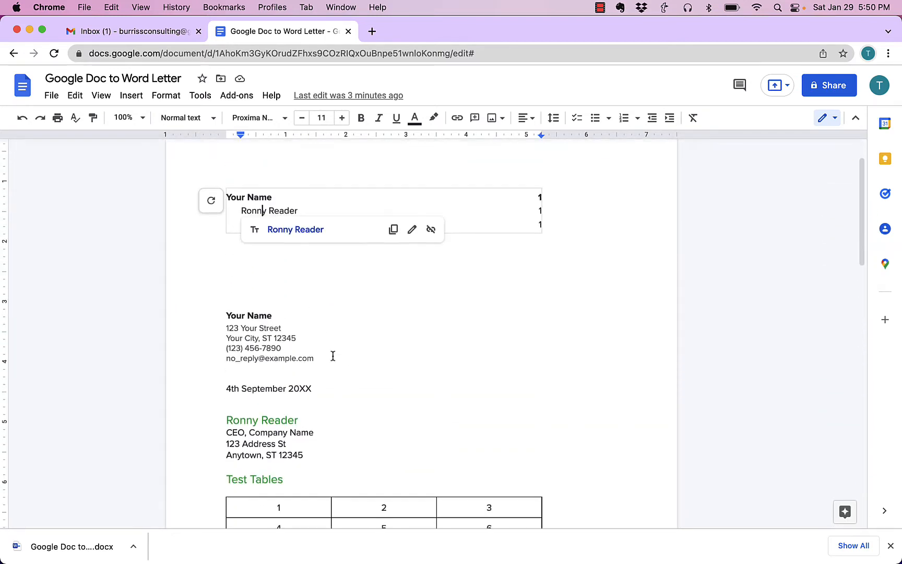
{"action": "left_click", "coordinate": [256, 277]}
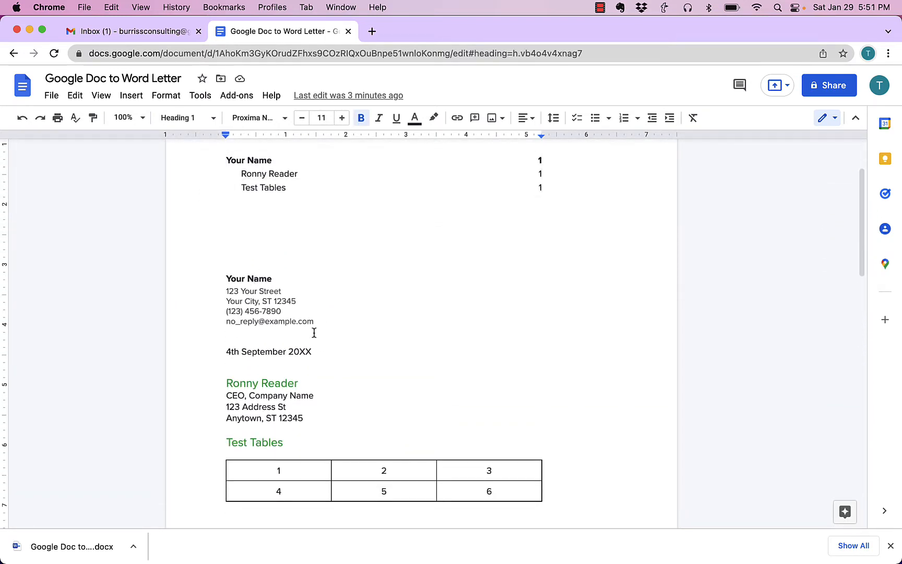
{"action": "scroll", "coordinate": [323, 350], "scroll_direction": "down", "scroll_amount": 1}
{"action": "left_click", "coordinate": [259, 351]}
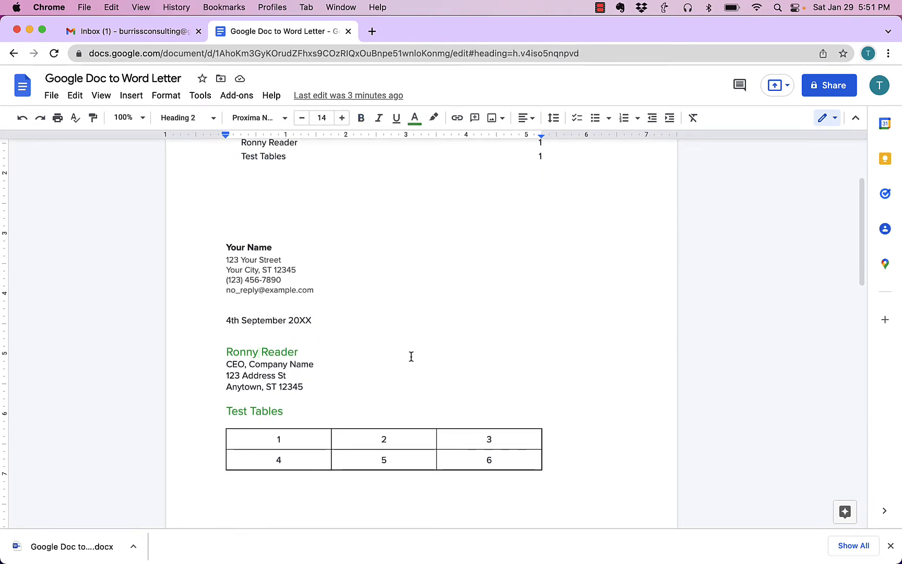
{"action": "scroll", "coordinate": [355, 349], "scroll_direction": "down", "scroll_amount": 3}
{"action": "left_click", "coordinate": [263, 315]}
{"action": "scroll", "coordinate": [429, 324], "scroll_direction": "down", "scroll_amount": 2}
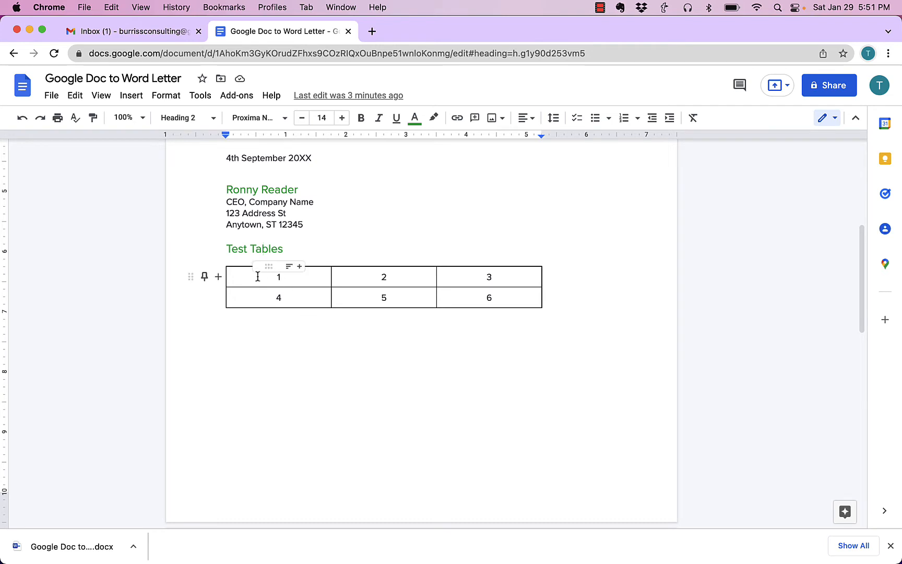
Step: Examine the embedded screenshot image, the bookmarked salutation line and the closing of the Google Docs letter
{"action": "scroll", "coordinate": [415, 367], "scroll_direction": "down", "scroll_amount": 12}
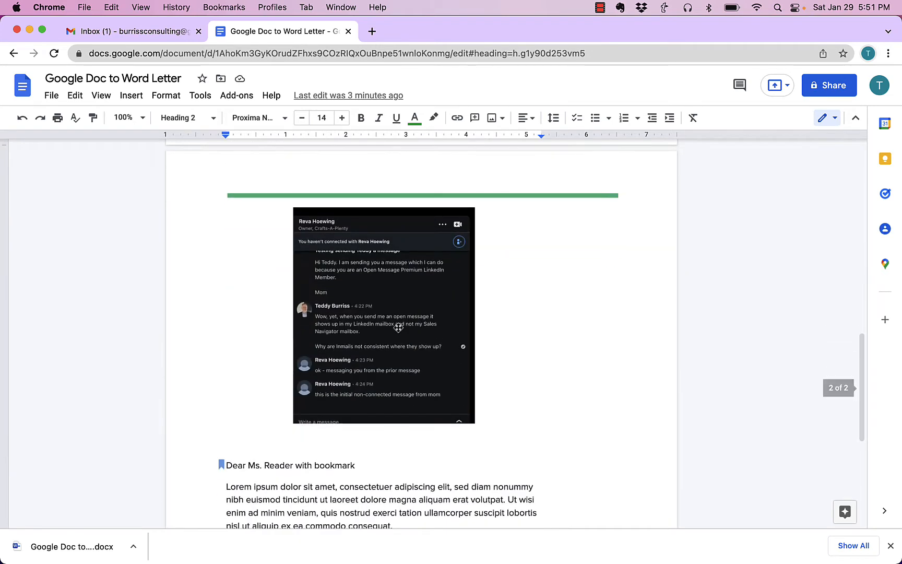
{"action": "scroll", "coordinate": [398, 328], "scroll_direction": "down", "scroll_amount": 1}
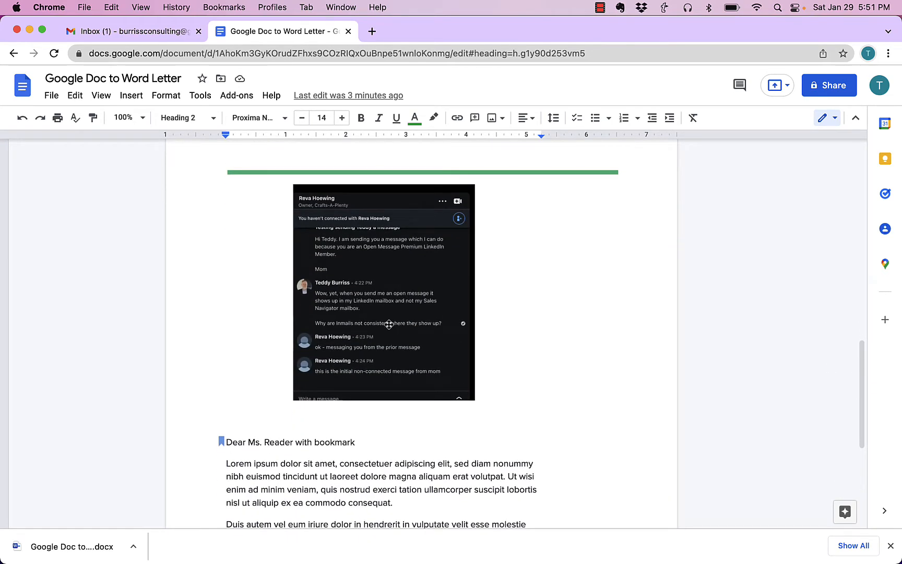
{"action": "left_click", "coordinate": [372, 308]}
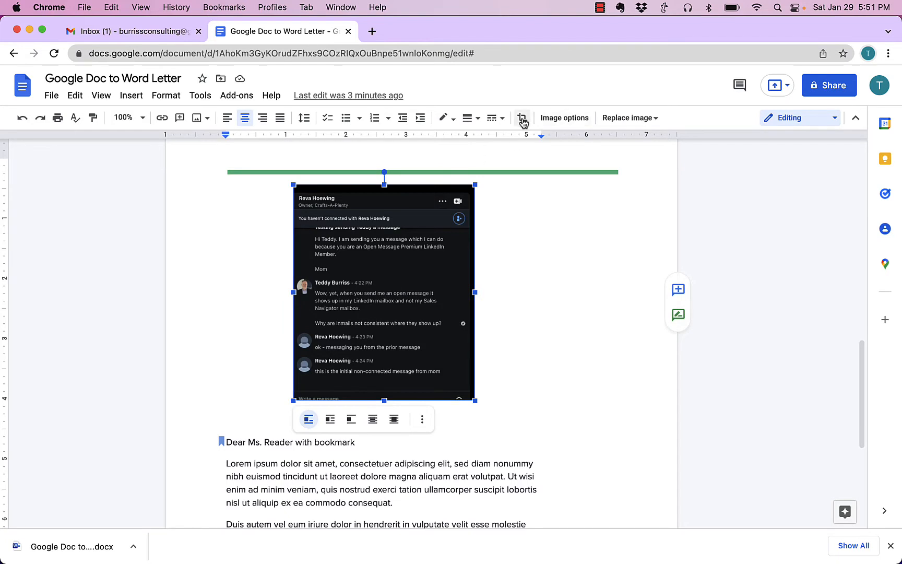
{"action": "scroll", "coordinate": [405, 377], "scroll_direction": "down", "scroll_amount": 4}
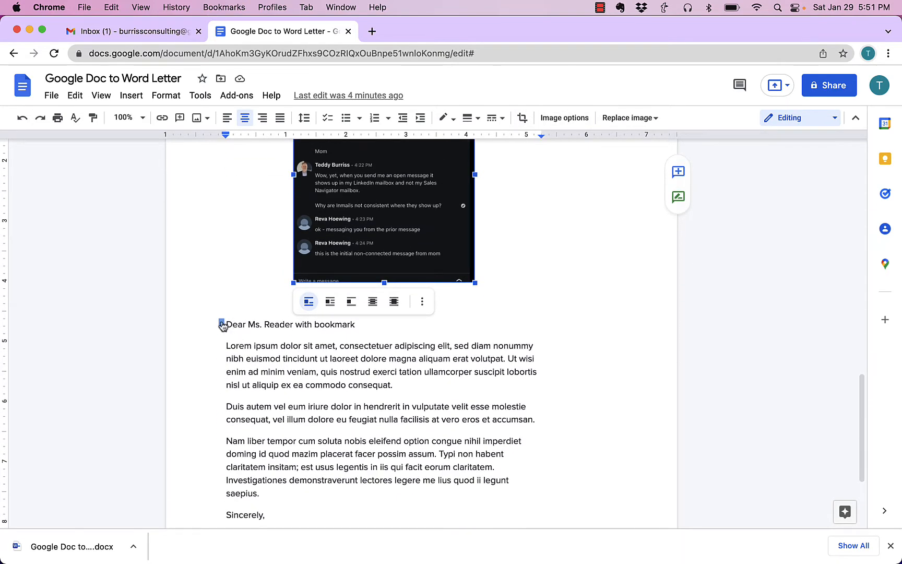
{"action": "left_click", "coordinate": [221, 327]}
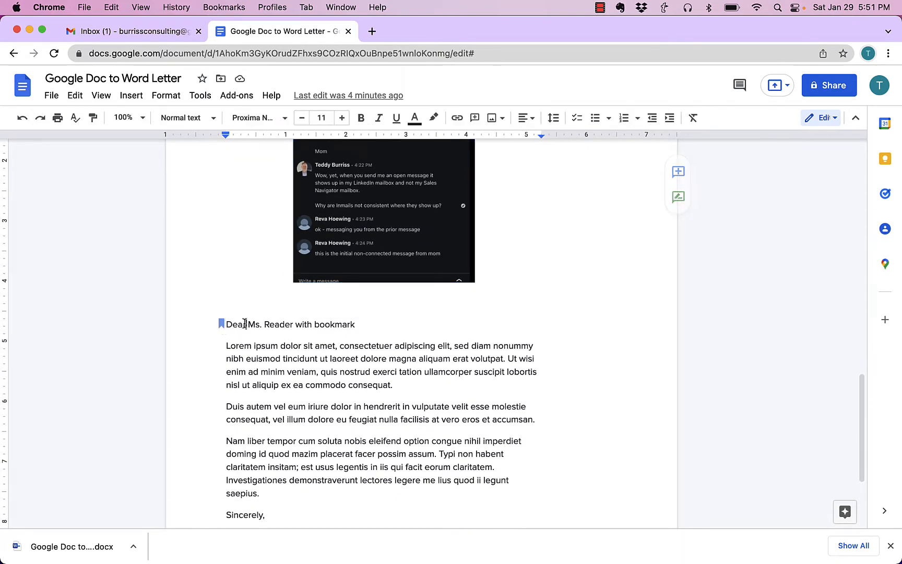
{"action": "left_click_drag", "start_coordinate": [238, 325], "coordinate": [355, 324]}
{"action": "scroll", "coordinate": [398, 381], "scroll_direction": "down", "scroll_amount": 2}
{"action": "scroll", "coordinate": [398, 381], "scroll_direction": "down", "scroll_amount": 3}
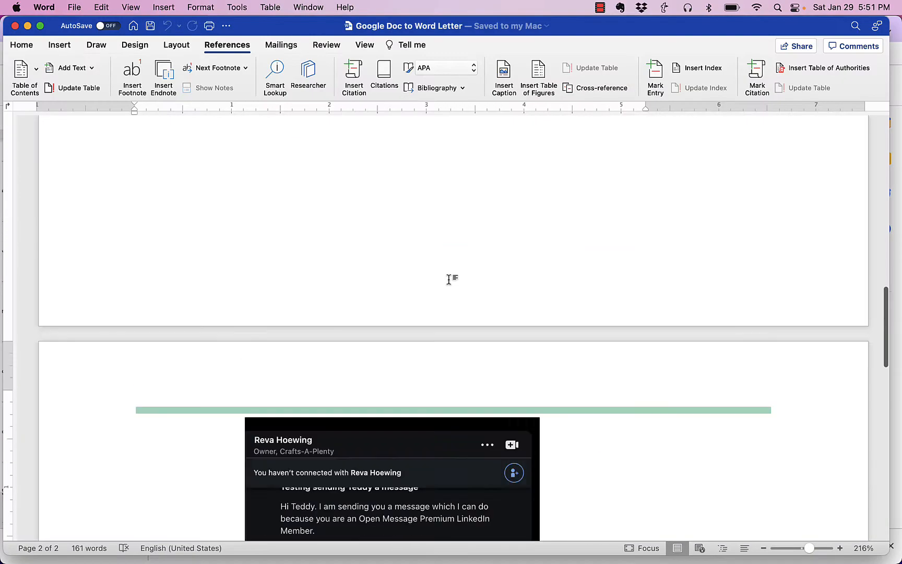
{"action": "scroll", "coordinate": [449, 280], "scroll_direction": "down", "scroll_amount": 4}
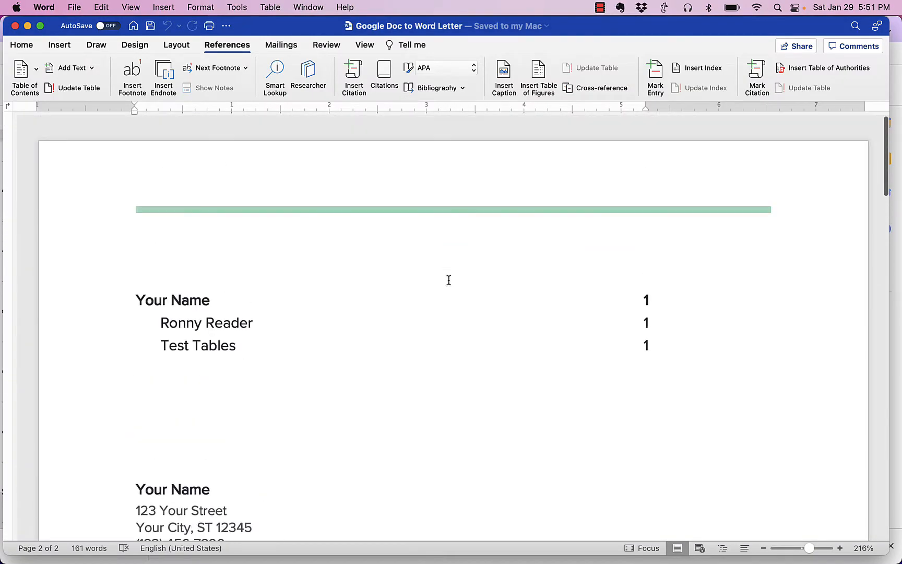
Step: Switch to the Word copy of the letter and inspect its table of contents, including its links and available field commands
{"action": "left_click", "coordinate": [165, 338]}
{"action": "scroll", "coordinate": [264, 275], "scroll_direction": "up", "scroll_amount": 10}
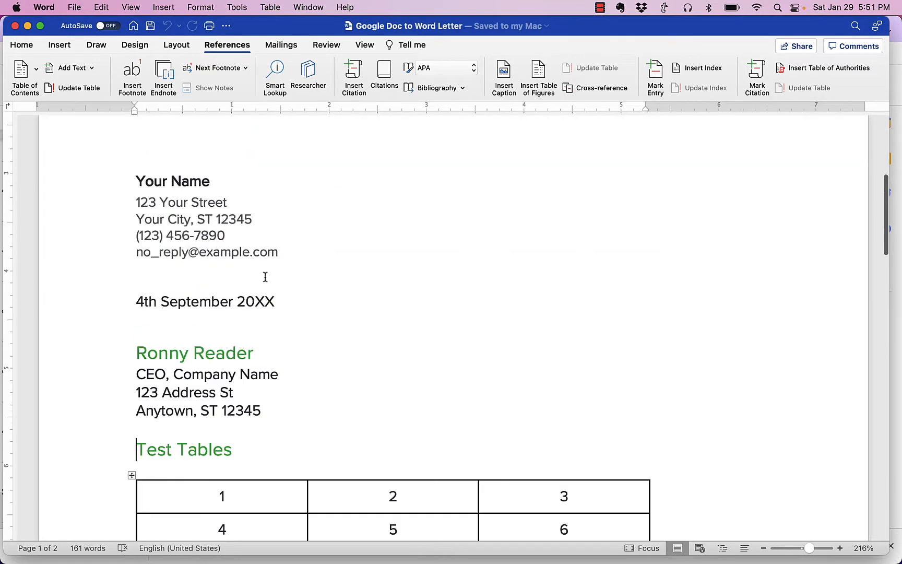
{"action": "scroll", "coordinate": [266, 277], "scroll_direction": "down", "scroll_amount": 1}
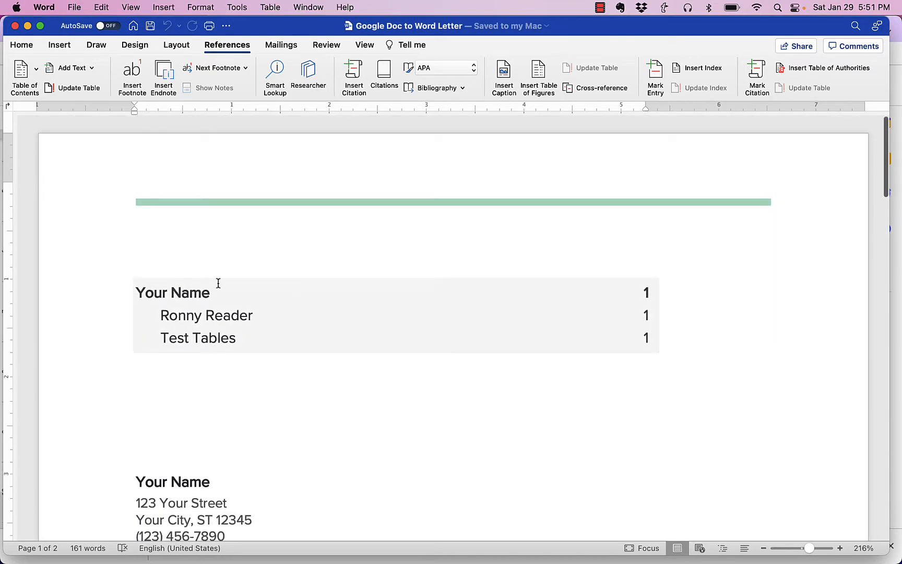
{"action": "left_click", "coordinate": [470, 334]}
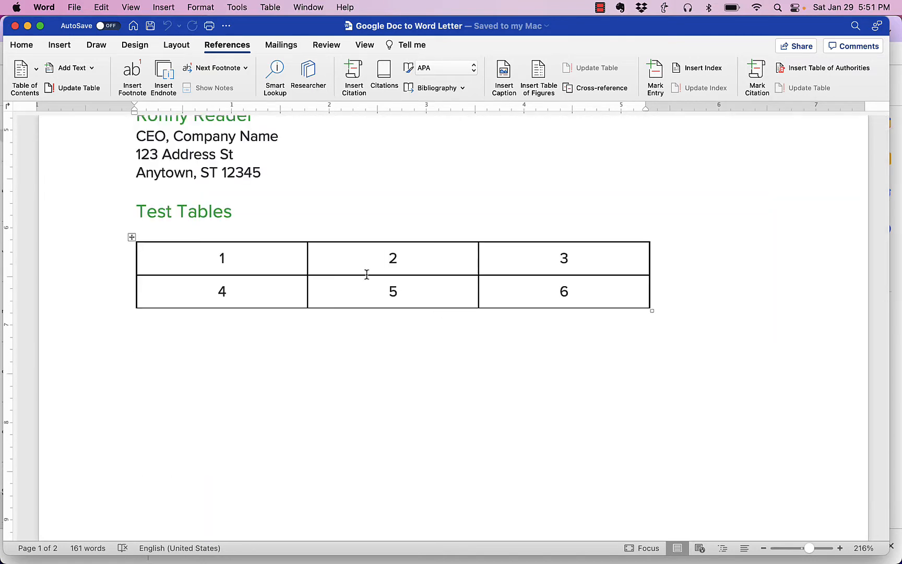
{"action": "scroll", "coordinate": [350, 270], "scroll_direction": "up", "scroll_amount": 10}
{"action": "right_click", "coordinate": [310, 303]}
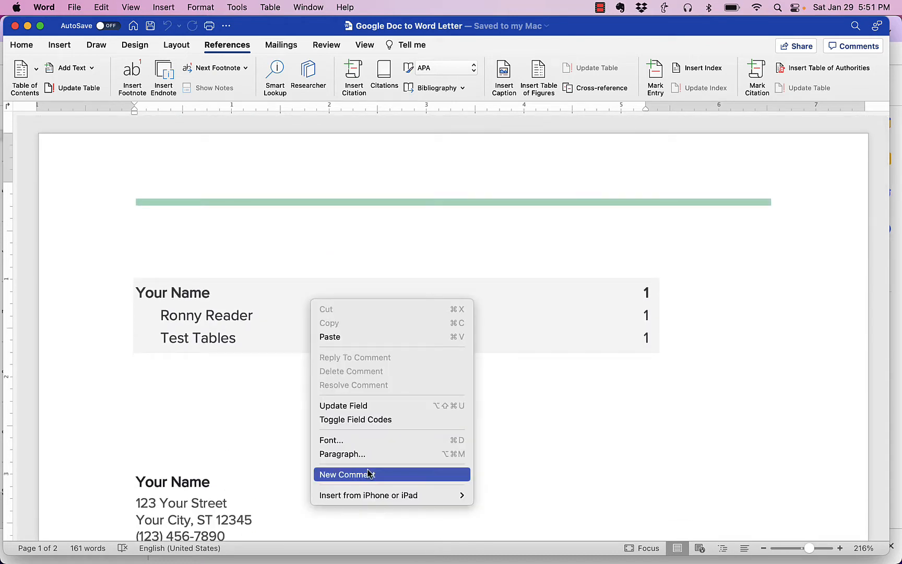
{"action": "mouse_move", "coordinate": [371, 495]}
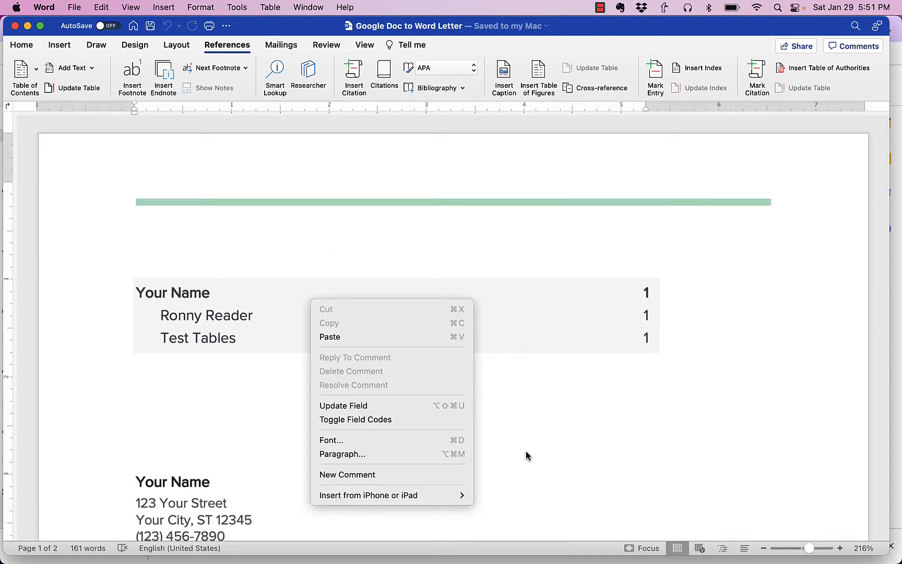
{"action": "left_click", "coordinate": [544, 447]}
Step: Check which heading styles the sender and recipient name headings use in the Word letter
{"action": "scroll", "coordinate": [302, 368], "scroll_direction": "down", "scroll_amount": 5}
{"action": "left_click", "coordinate": [191, 319]}
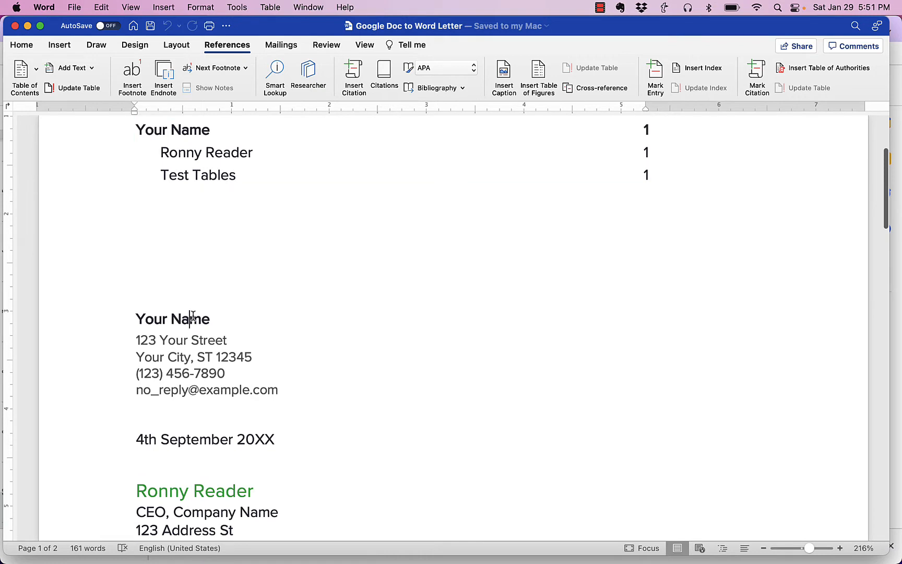
{"action": "left_click", "coordinate": [23, 45]}
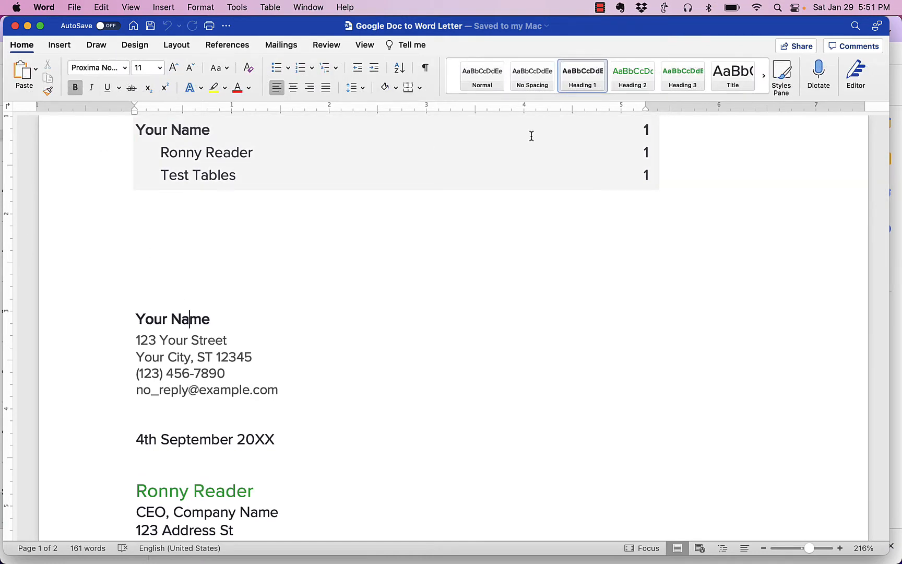
{"action": "scroll", "coordinate": [412, 366], "scroll_direction": "down", "scroll_amount": 5}
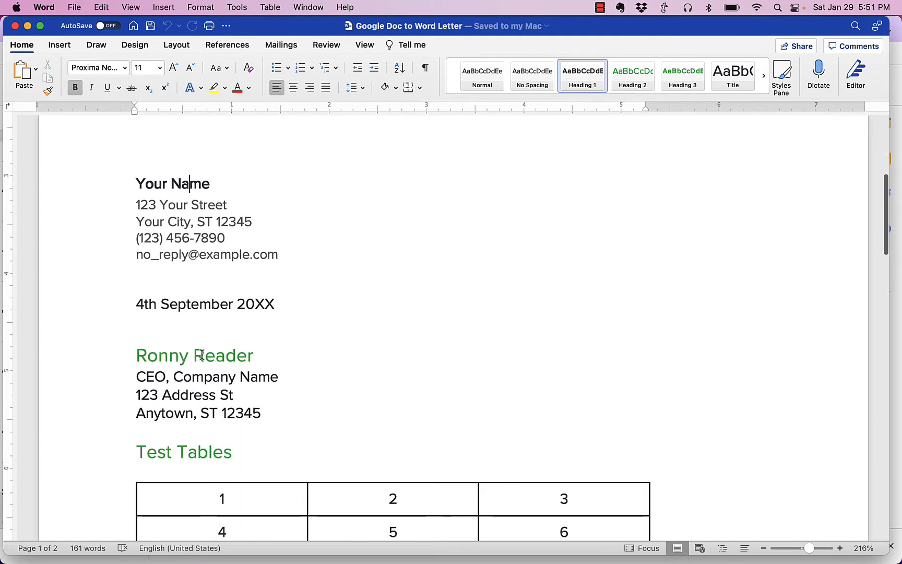
{"action": "left_click", "coordinate": [204, 356]}
{"action": "scroll", "coordinate": [611, 237], "scroll_direction": "down", "scroll_amount": 6}
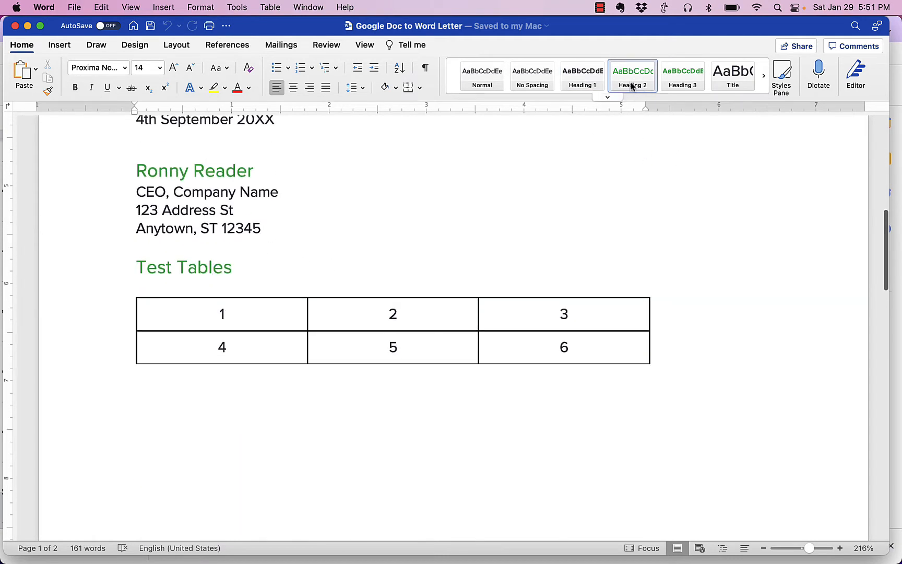
Step: Examine the table under "Test Tables" and the screenshot image with the green line above it in the Word letter
{"action": "scroll", "coordinate": [575, 170], "scroll_direction": "down", "scroll_amount": 1}
{"action": "scroll", "coordinate": [576, 169], "scroll_direction": "down", "scroll_amount": 1}
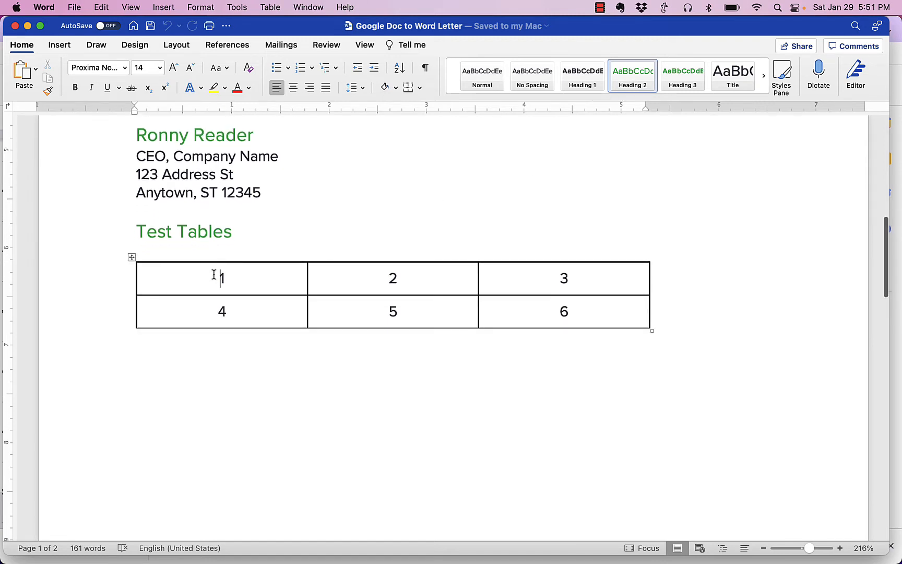
{"action": "left_click", "coordinate": [219, 279]}
{"action": "scroll", "coordinate": [485, 296], "scroll_direction": "down", "scroll_amount": 15}
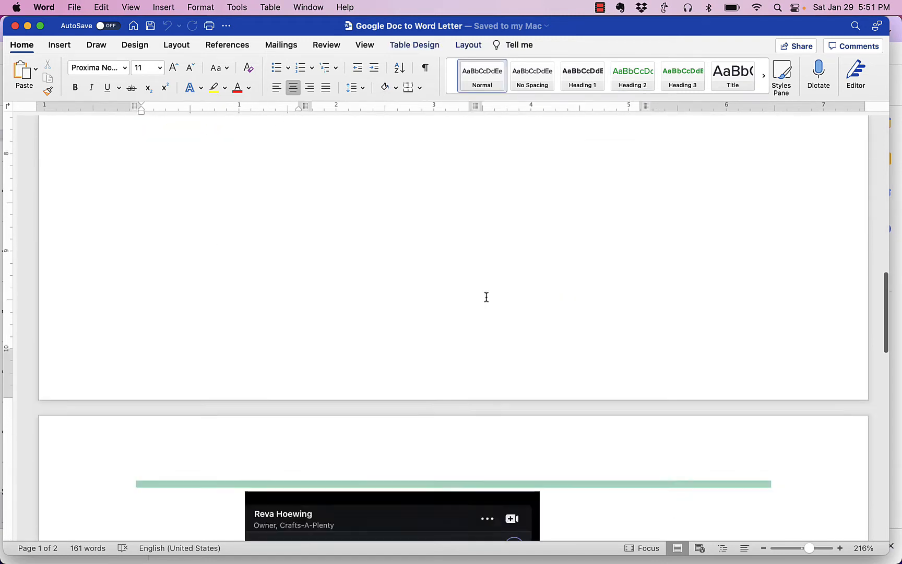
{"action": "scroll", "coordinate": [485, 298], "scroll_direction": "down", "scroll_amount": 2}
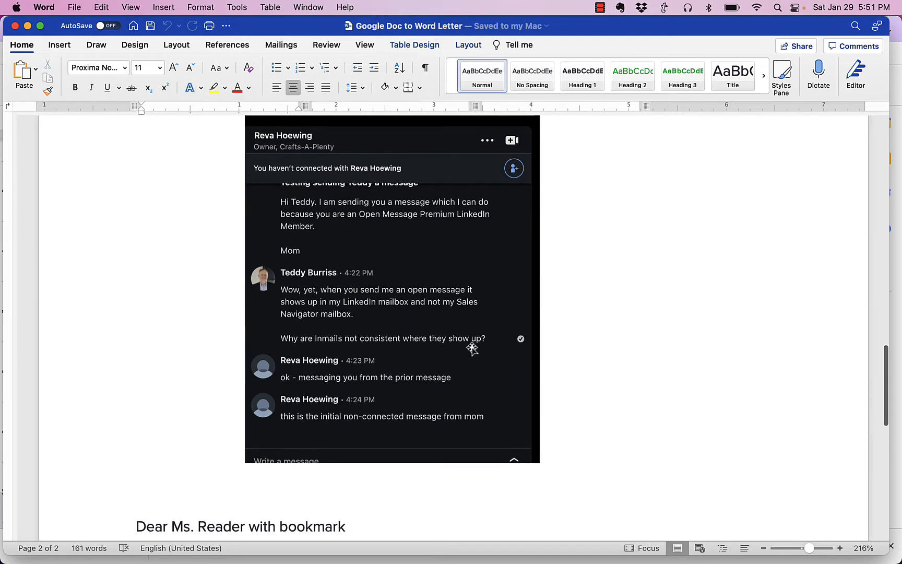
{"action": "scroll", "coordinate": [473, 344], "scroll_direction": "up", "scroll_amount": 2}
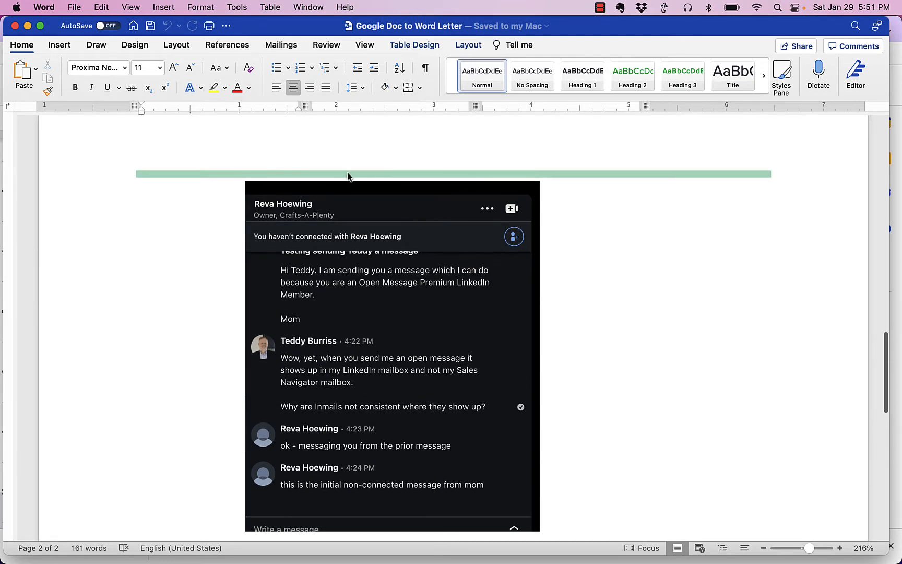
Step: Switch to Chrome and compare the green line and image on page 2 of the Google Docs original
{"action": "key", "text": "super+alt+2"}
{"action": "key", "text": "super+Tab"}
{"action": "key", "text": "super+Tab"}
{"action": "key", "text": "Tab"}
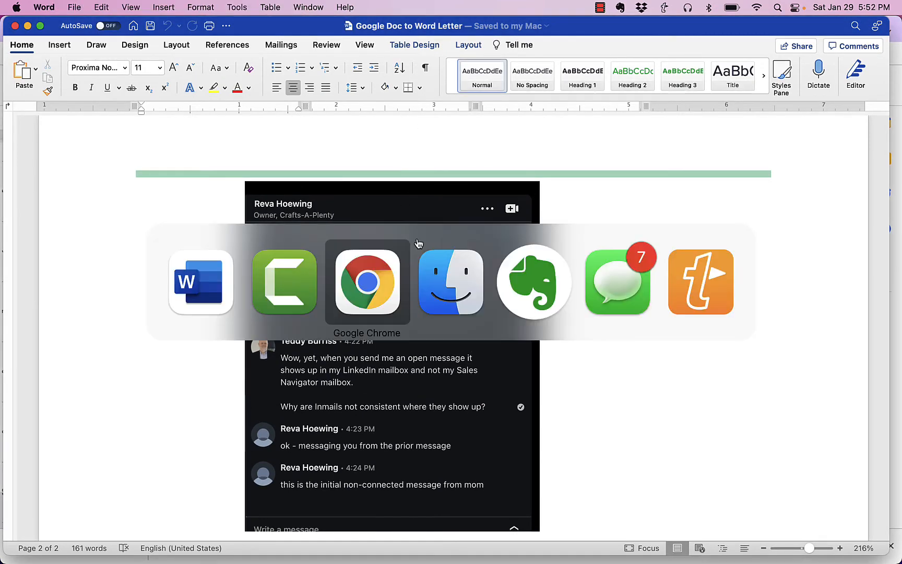
{"action": "scroll", "coordinate": [397, 230], "scroll_direction": "up", "scroll_amount": 5}
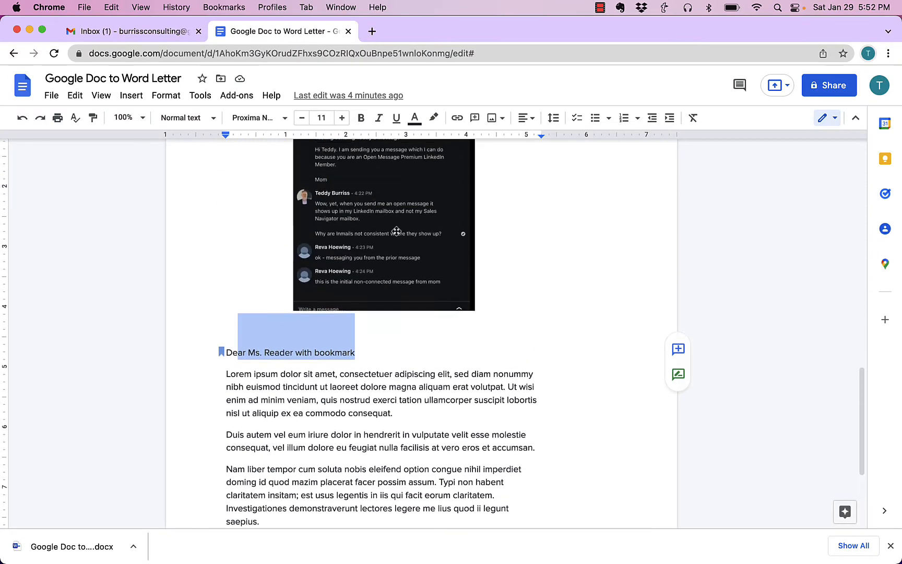
{"action": "scroll", "coordinate": [397, 231], "scroll_direction": "down", "scroll_amount": 5}
{"action": "scroll", "coordinate": [397, 231], "scroll_direction": "up", "scroll_amount": 4}
{"action": "scroll", "coordinate": [395, 230], "scroll_direction": "down", "scroll_amount": 10}
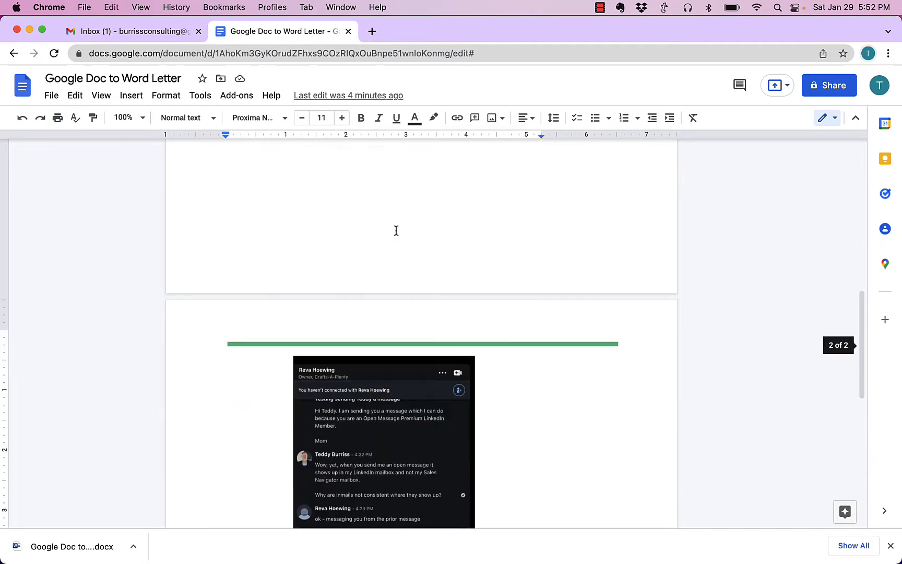
Step: Switch back to Word and select the "Dear Ms. Reader with bookmark" line to check for its bookmark
{"action": "key", "text": "super+Tab"}
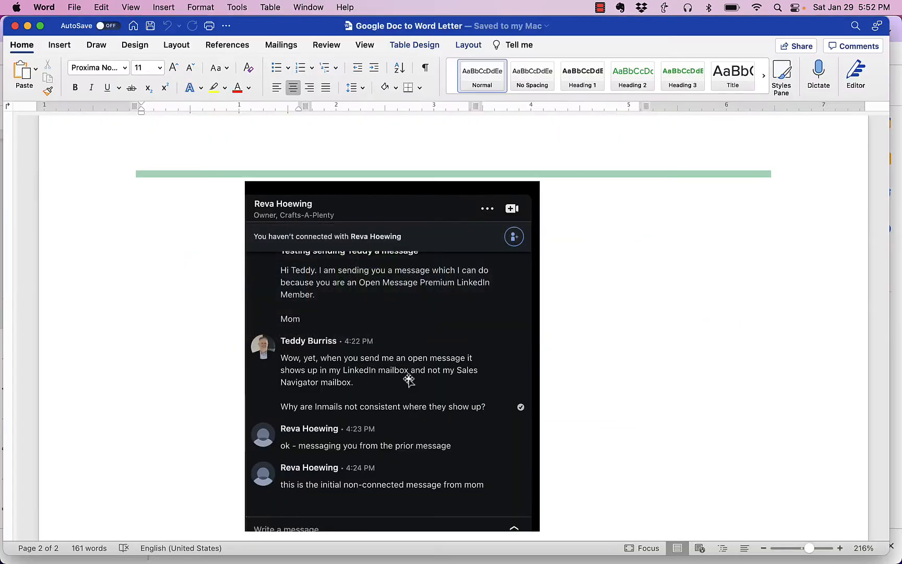
{"action": "scroll", "coordinate": [397, 381], "scroll_direction": "down", "scroll_amount": 5}
{"action": "left_click", "coordinate": [125, 304]}
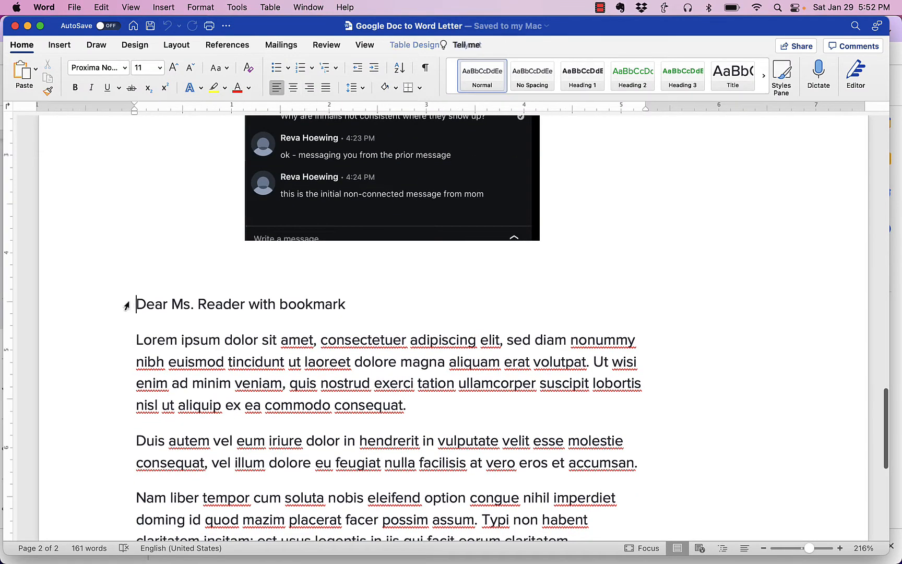
{"action": "left_click", "coordinate": [121, 305]}
{"action": "left_click", "coordinate": [121, 345]}
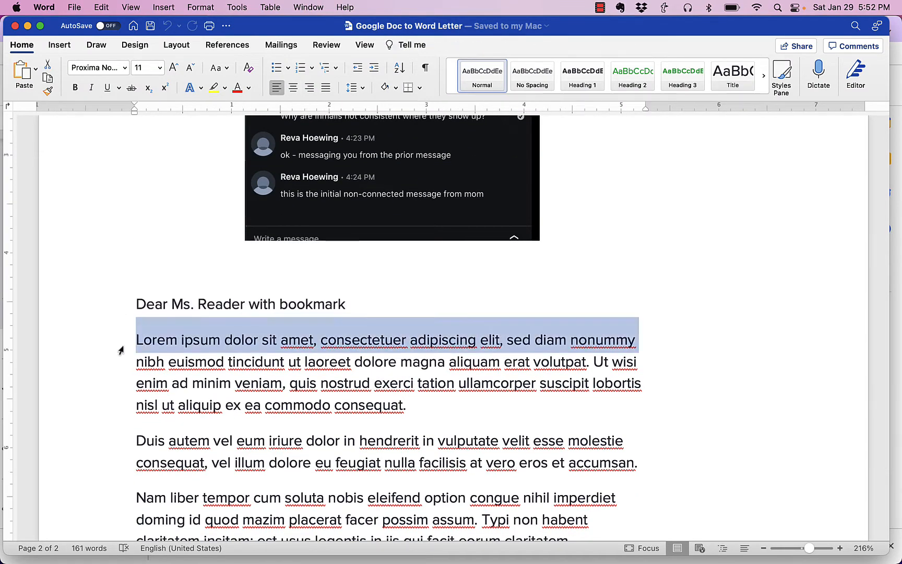
{"action": "left_click", "coordinate": [126, 311]}
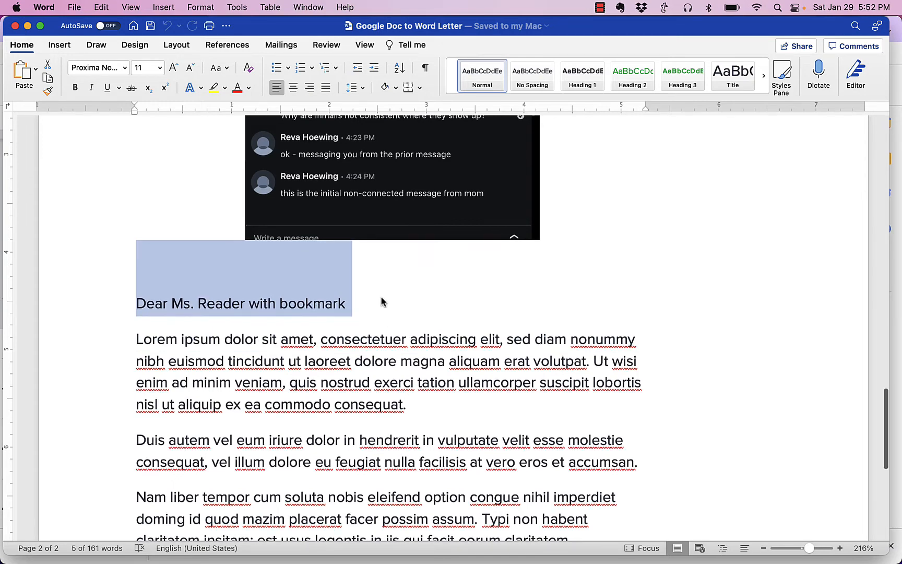
Step: Delete the blank lines between "Sincerely," and the green "Your Name" signature at the end of the letter
{"action": "scroll", "coordinate": [383, 302], "scroll_direction": "down", "scroll_amount": 5}
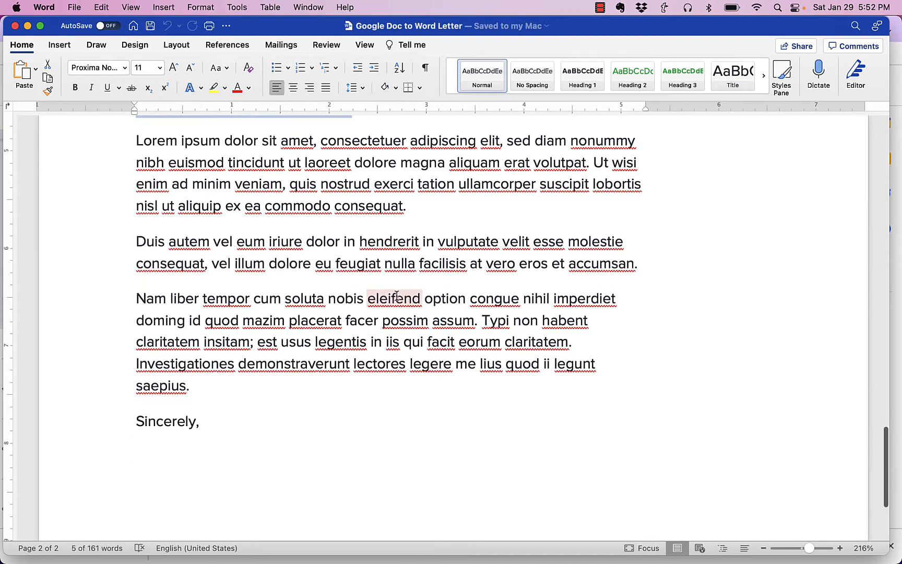
{"action": "scroll", "coordinate": [347, 383], "scroll_direction": "down", "scroll_amount": 2}
{"action": "scroll", "coordinate": [346, 385], "scroll_direction": "down", "scroll_amount": 2}
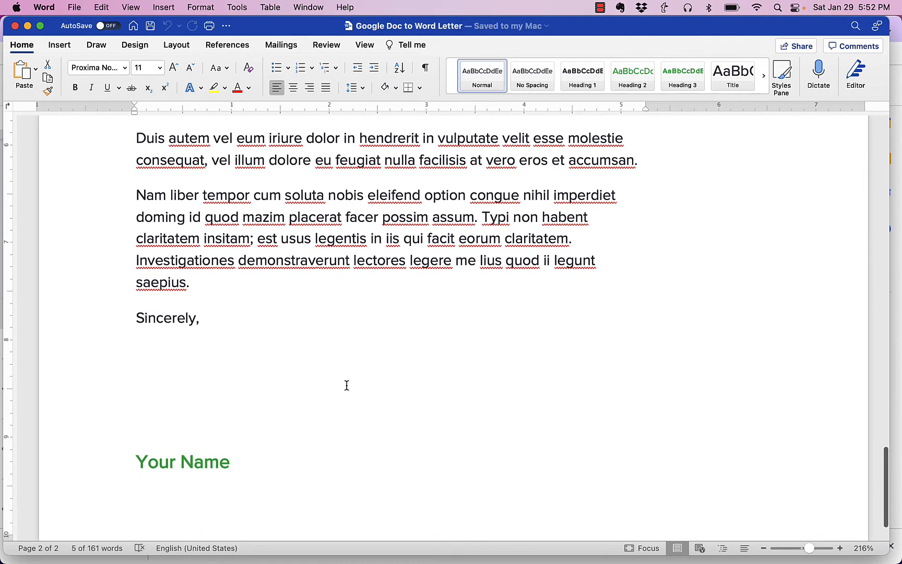
{"action": "left_click", "coordinate": [222, 411]}
{"action": "key", "text": "BackSpace"}
{"action": "key", "text": "BackSpace"}
{"action": "key", "text": "BackSpace"}
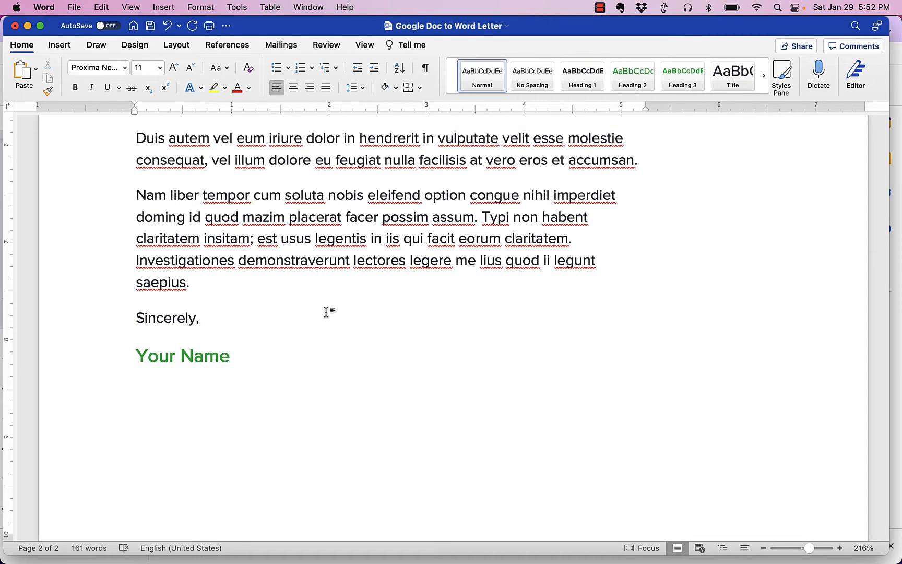
Step: Delete the blank line between the table of contents and the "Your Name" address block on page 1 of the Word letter
{"action": "scroll", "coordinate": [326, 312], "scroll_direction": "up", "scroll_amount": 10}
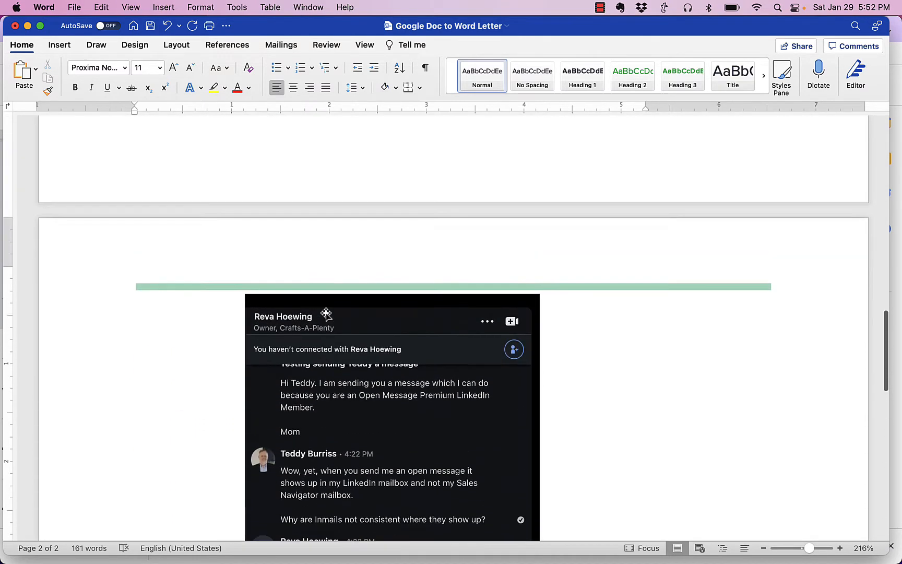
{"action": "scroll", "coordinate": [326, 312], "scroll_direction": "up", "scroll_amount": 10}
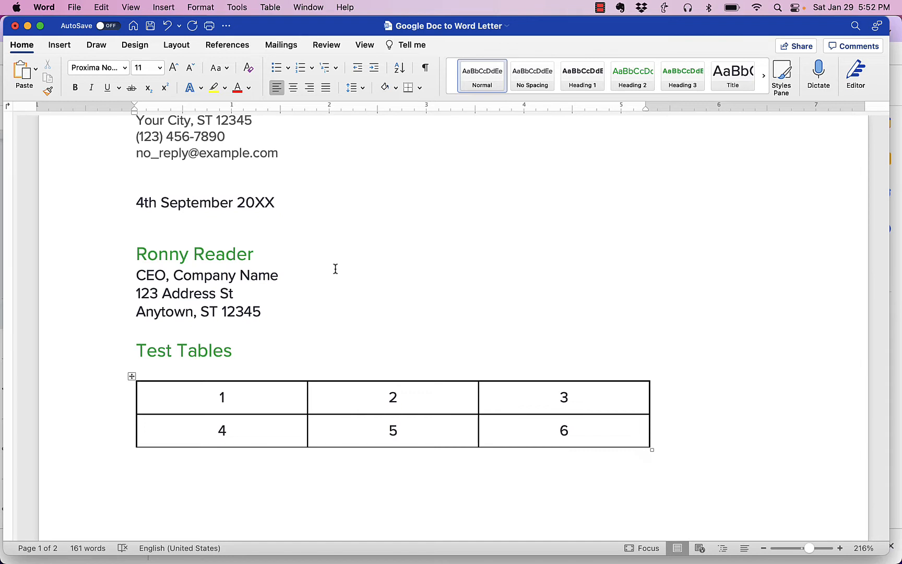
{"action": "scroll", "coordinate": [389, 315], "scroll_direction": "up", "scroll_amount": 8}
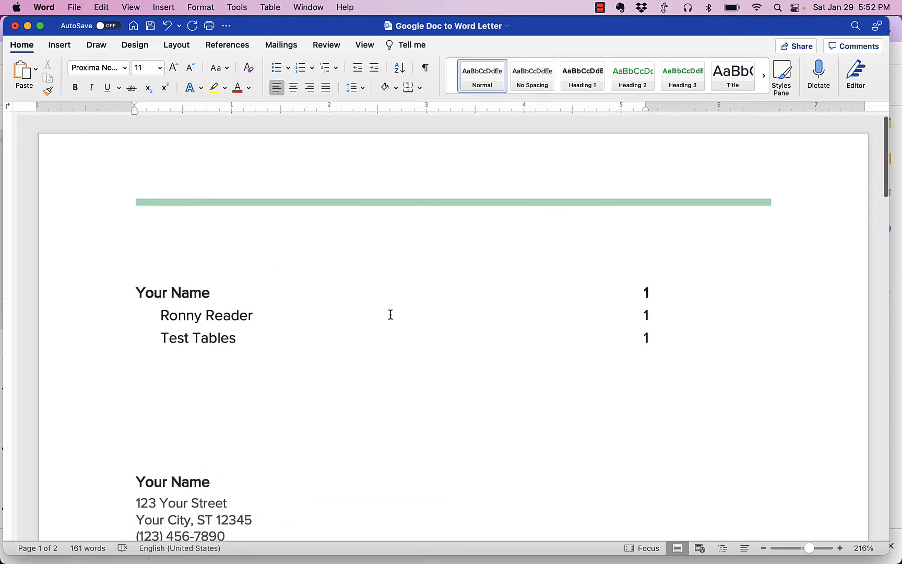
{"action": "left_click", "coordinate": [230, 443]}
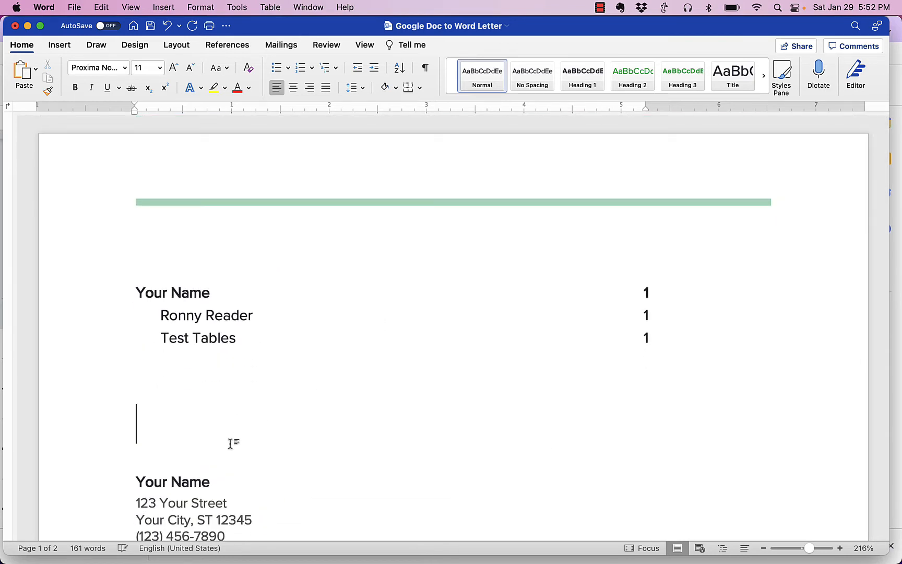
{"action": "key", "text": "BackSpace"}
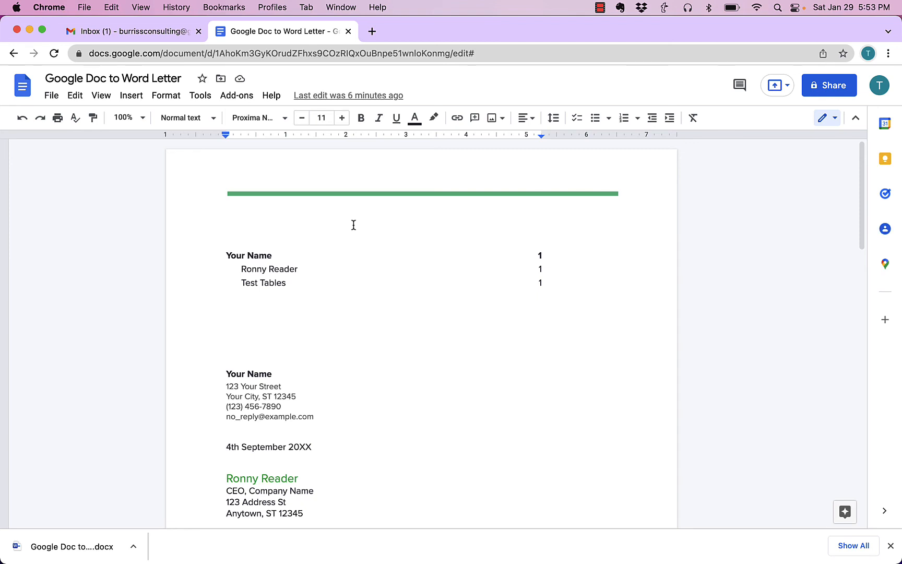
Step: Switch to Chrome and select the blank Title line between the table of contents and the "Your Name" address block in the Google Docs original
{"action": "double_click", "coordinate": [308, 338]}
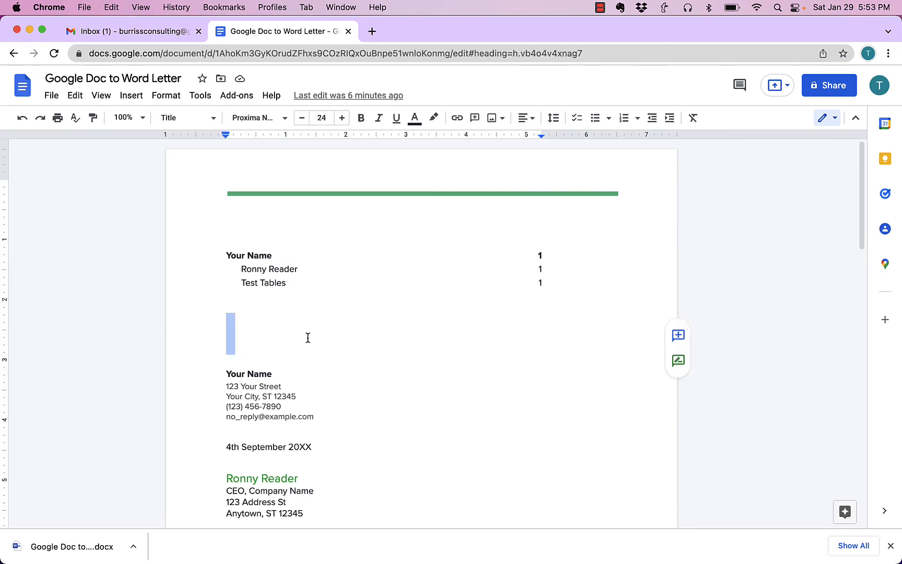